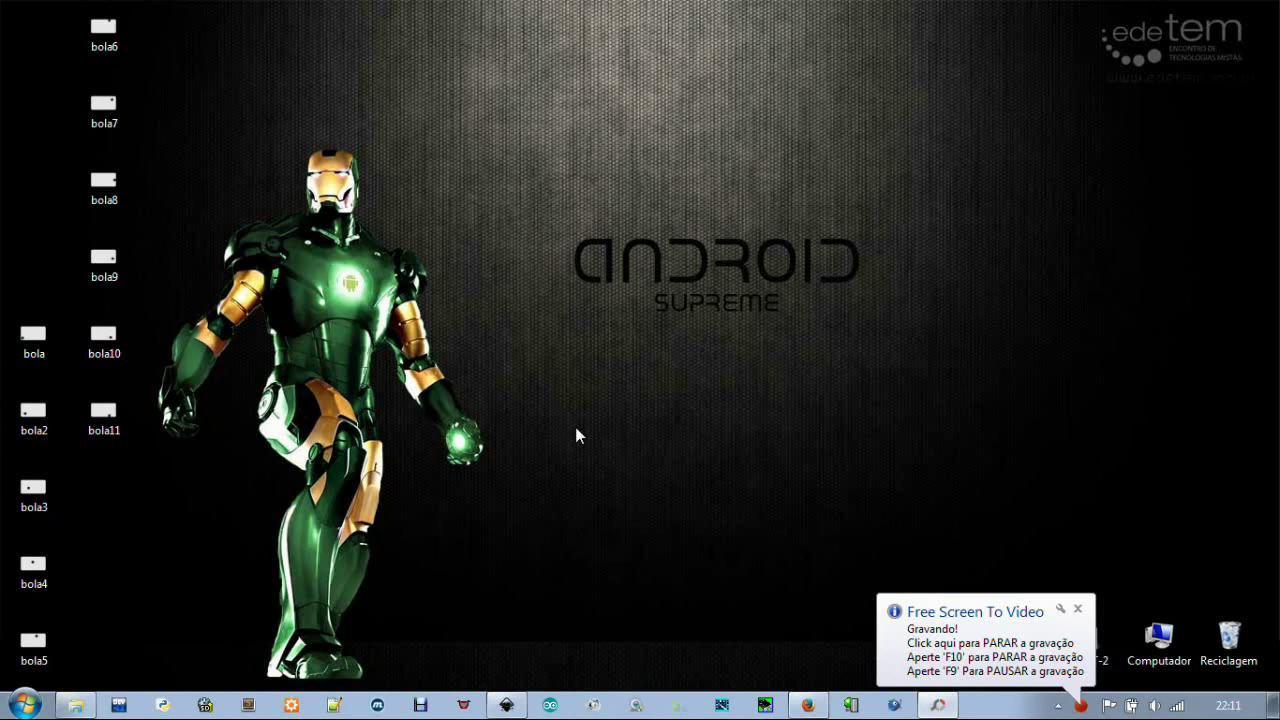
- Bring PhotoScape v3.7 up from the taskbar to show its module-wheel start screen
{"action": "left_click", "coordinate": [940, 706]}
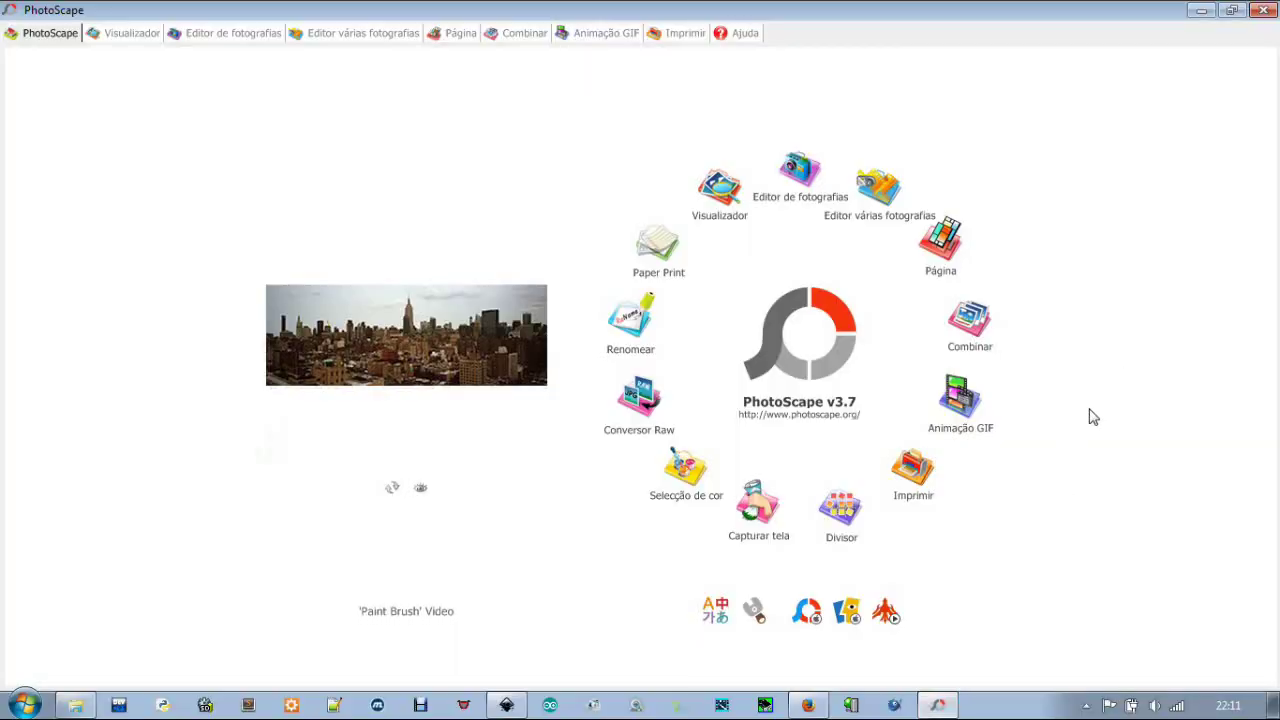
- Open the Animação GIF module and browse to the Ambiente de trabalho folder's bola images
{"action": "left_click", "coordinate": [960, 400]}
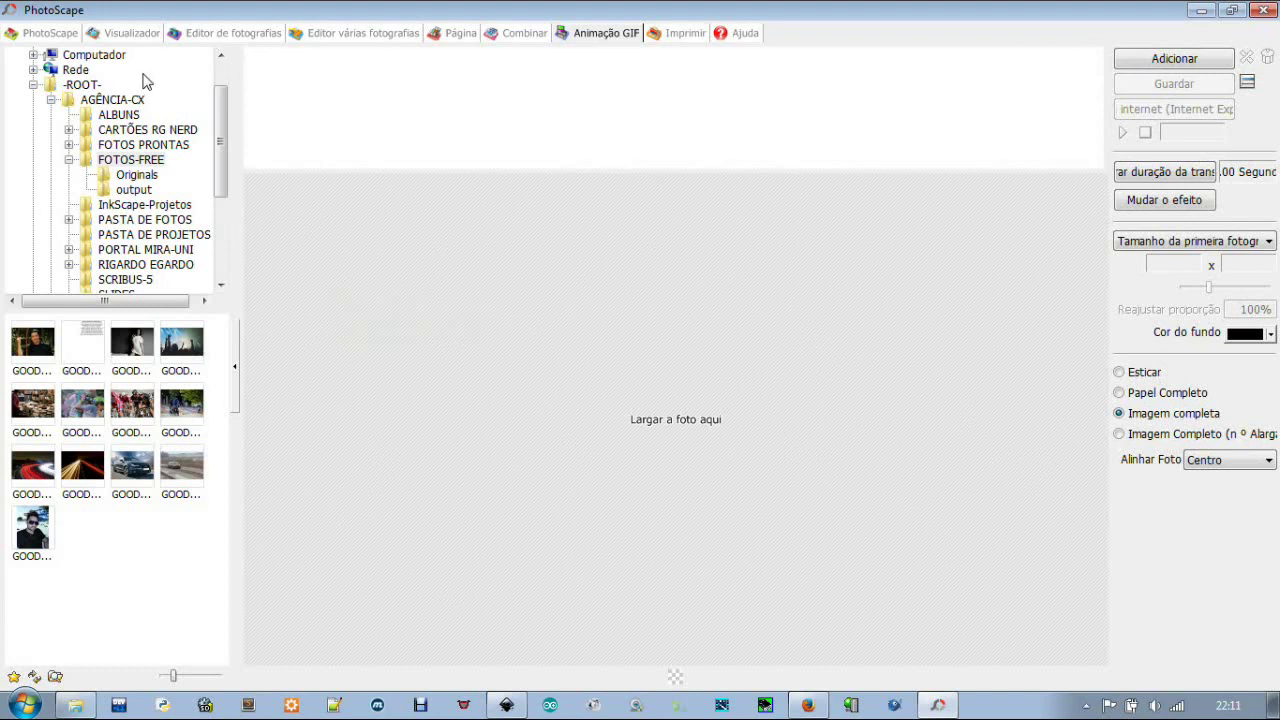
{"action": "left_click_drag", "start_coordinate": [226, 150], "coordinate": [221, 131]}
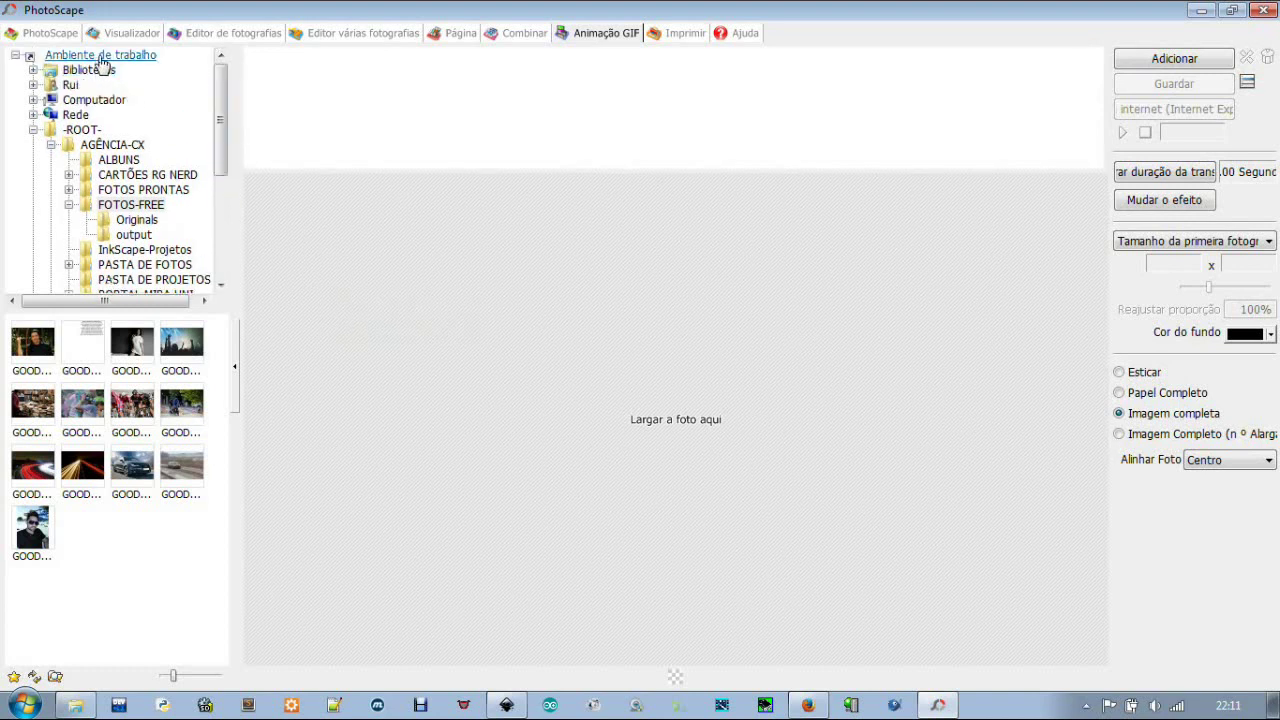
{"action": "left_click", "coordinate": [103, 58]}
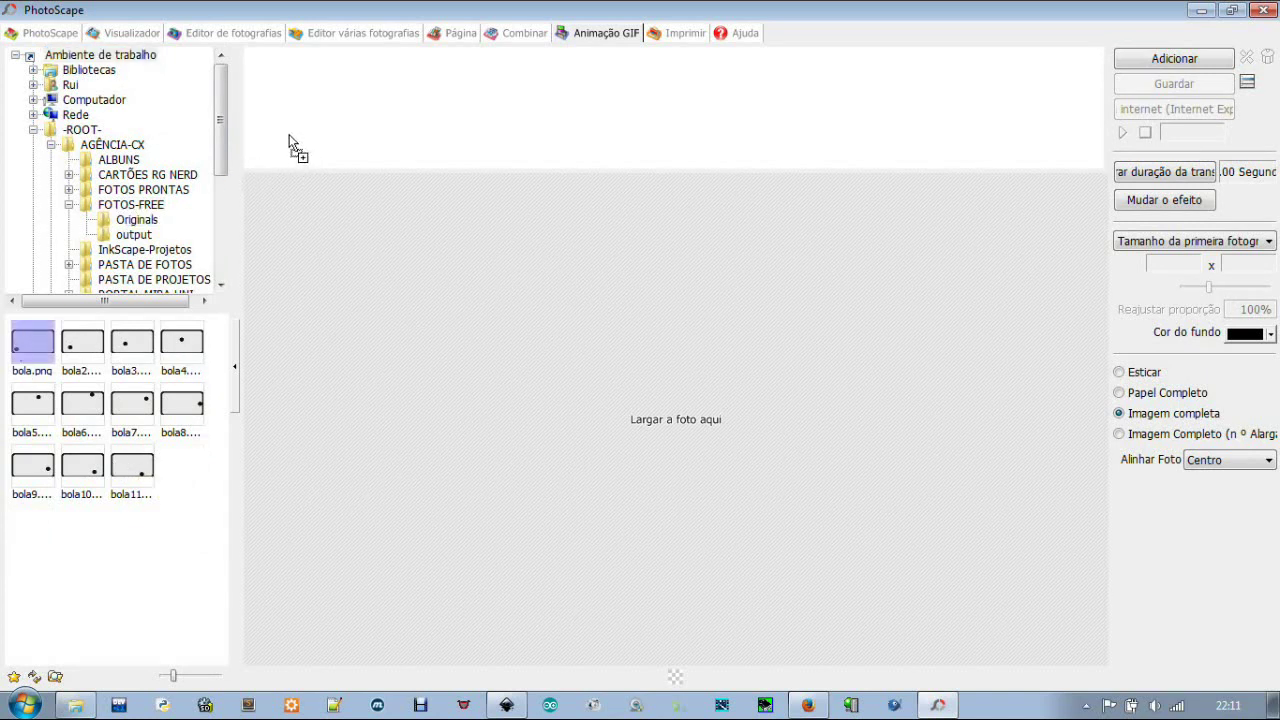
- Add bola.png through bola10 into the frame strip as ten 4.00-second frames
{"action": "left_click_drag", "start_coordinate": [290, 140], "coordinate": [266, 132]}
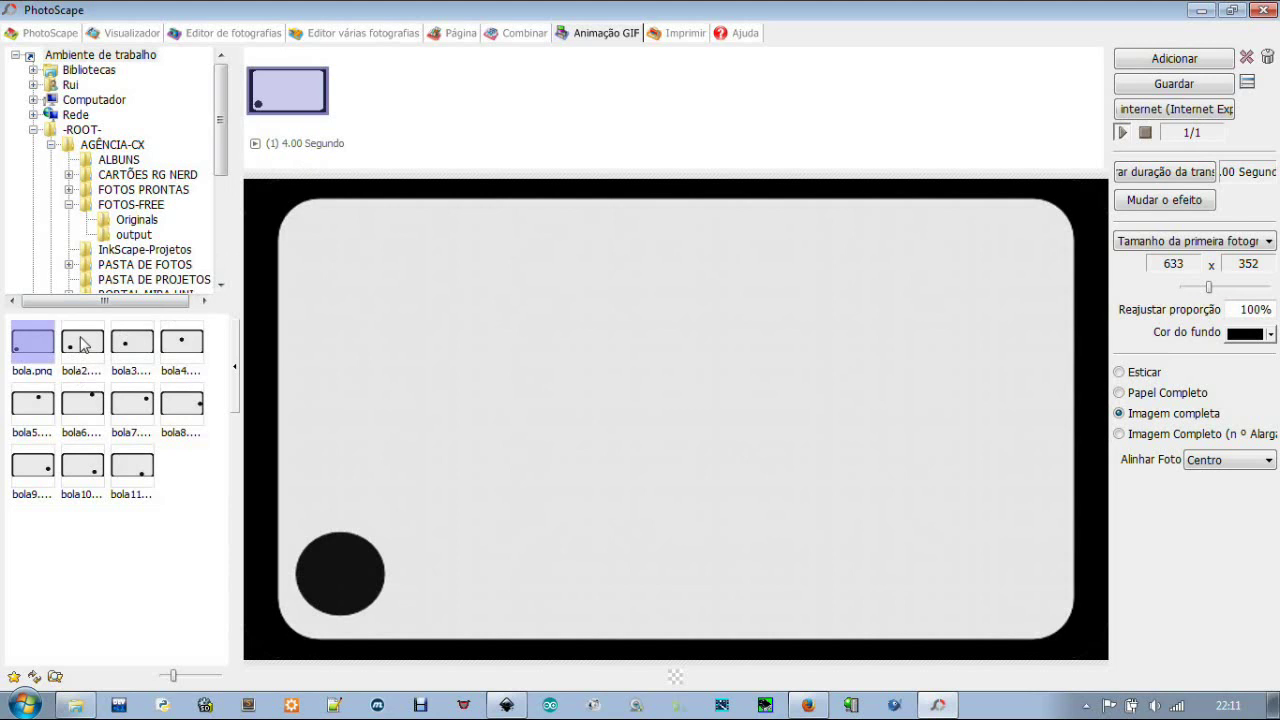
{"action": "mouse_move", "coordinate": [410, 118]}
{"action": "left_mouse_down"}
{"action": "mouse_move", "coordinate": [393, 115]}
{"action": "mouse_move", "coordinate": [453, 113]}
{"action": "left_mouse_up"}
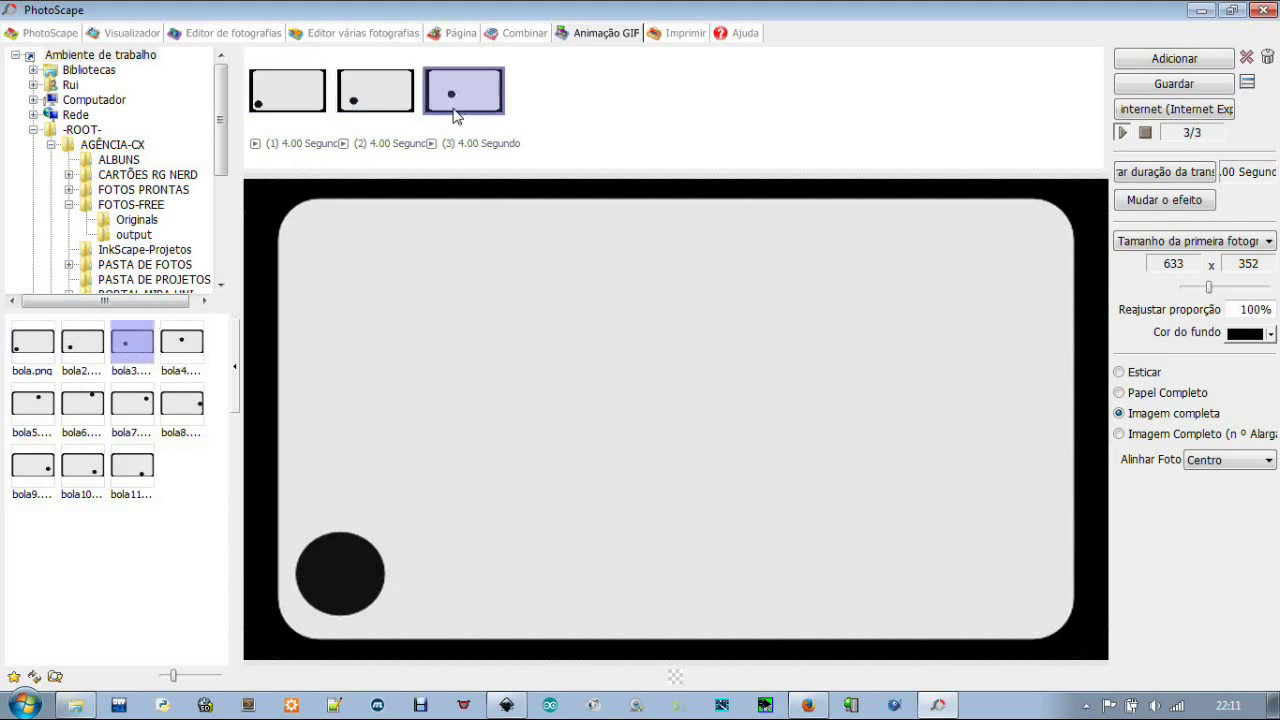
{"action": "mouse_move", "coordinate": [183, 352]}
{"action": "left_mouse_down"}
{"action": "mouse_move", "coordinate": [510, 92]}
{"action": "mouse_move", "coordinate": [560, 105]}
{"action": "left_mouse_up"}
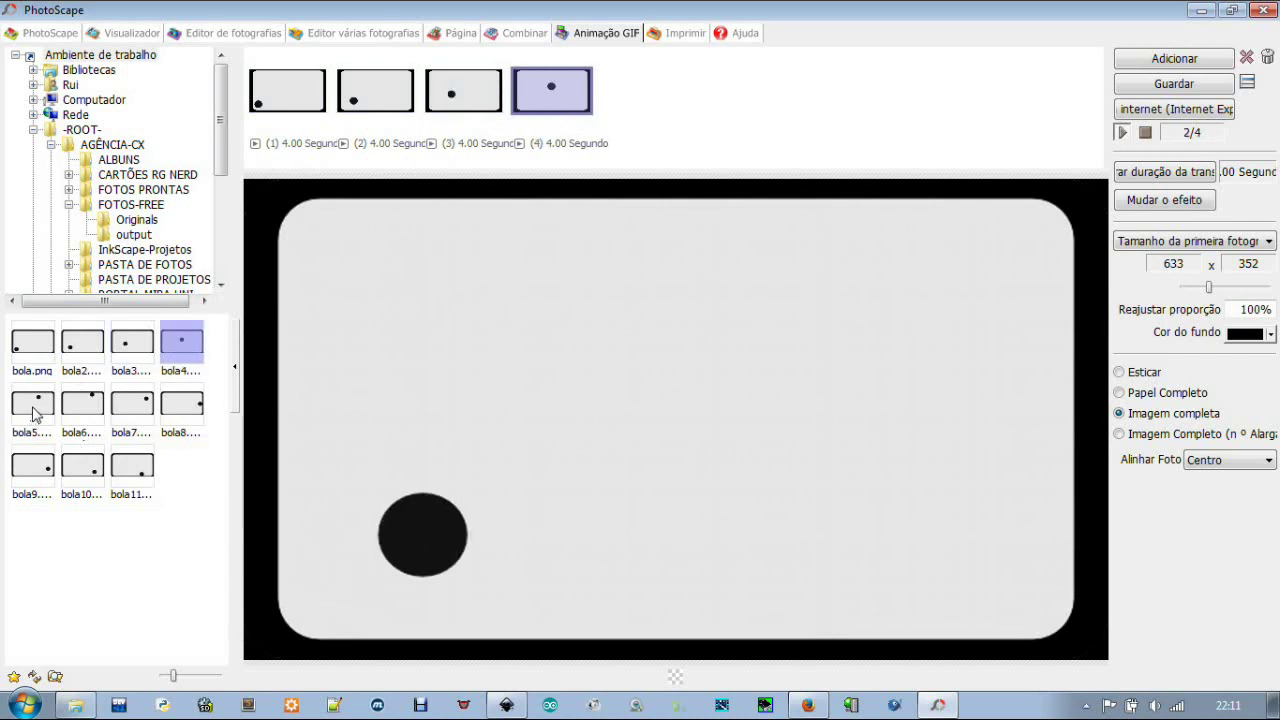
{"action": "left_click_drag", "start_coordinate": [640, 100], "coordinate": [642, 102]}
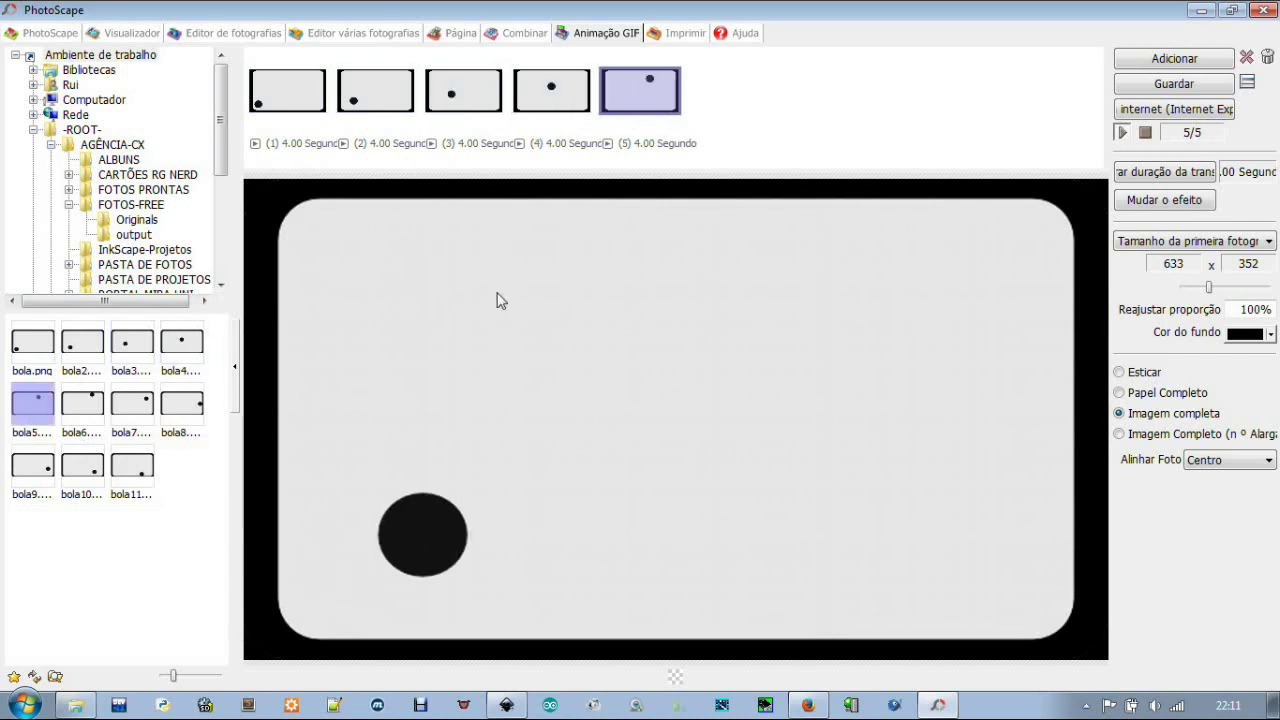
{"action": "left_click_drag", "start_coordinate": [88, 410], "coordinate": [676, 186]}
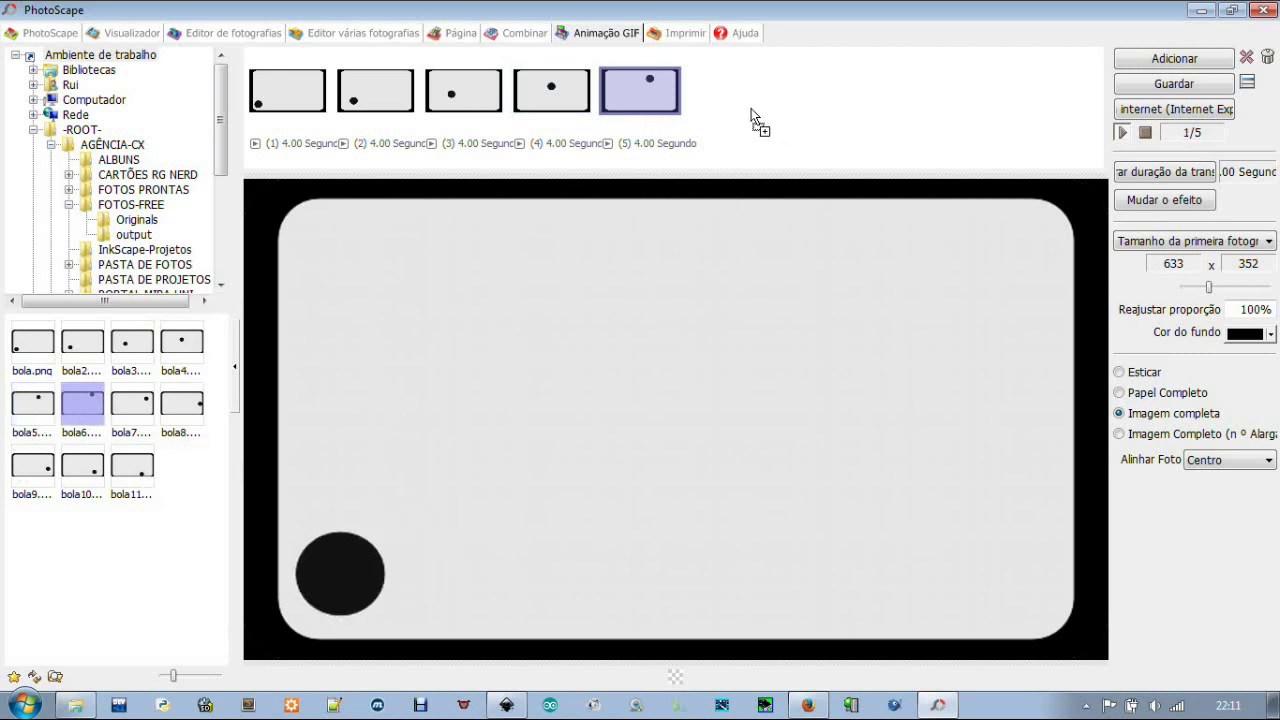
{"action": "left_click_drag", "start_coordinate": [751, 110], "coordinate": [751, 112]}
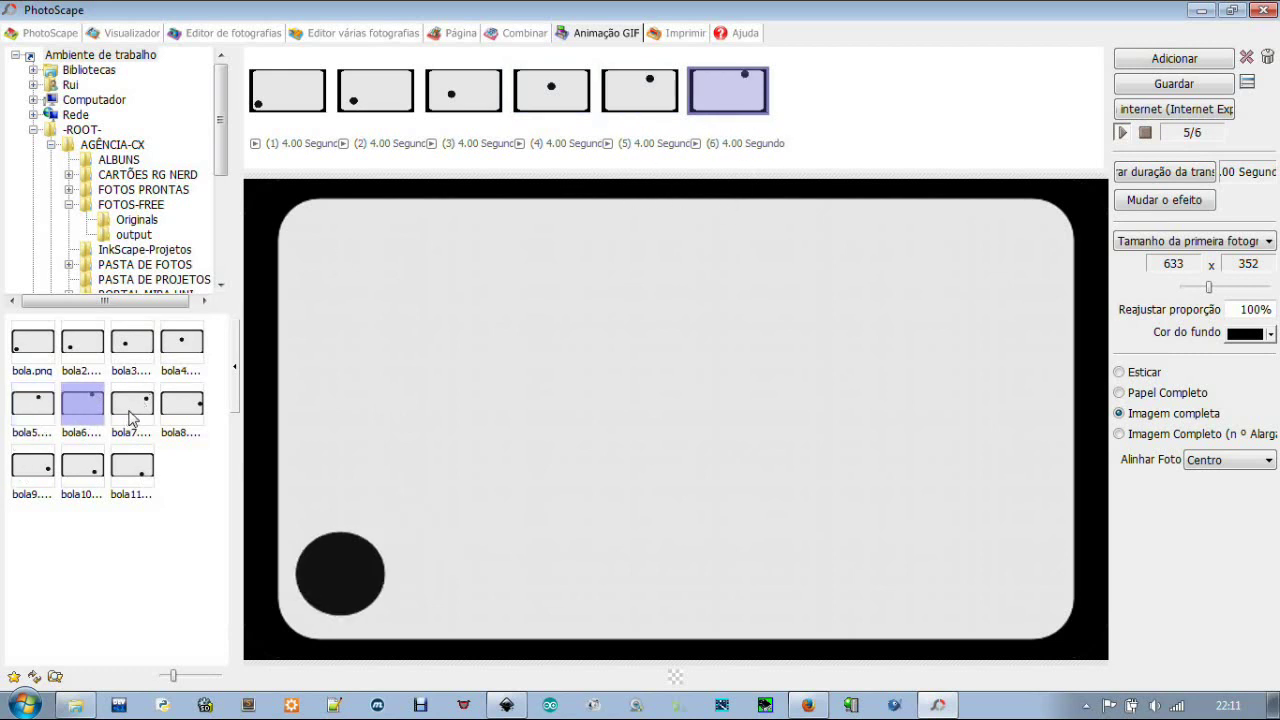
{"action": "left_click_drag", "start_coordinate": [130, 418], "coordinate": [770, 68]}
{"action": "left_click_drag", "start_coordinate": [810, 108], "coordinate": [796, 122]}
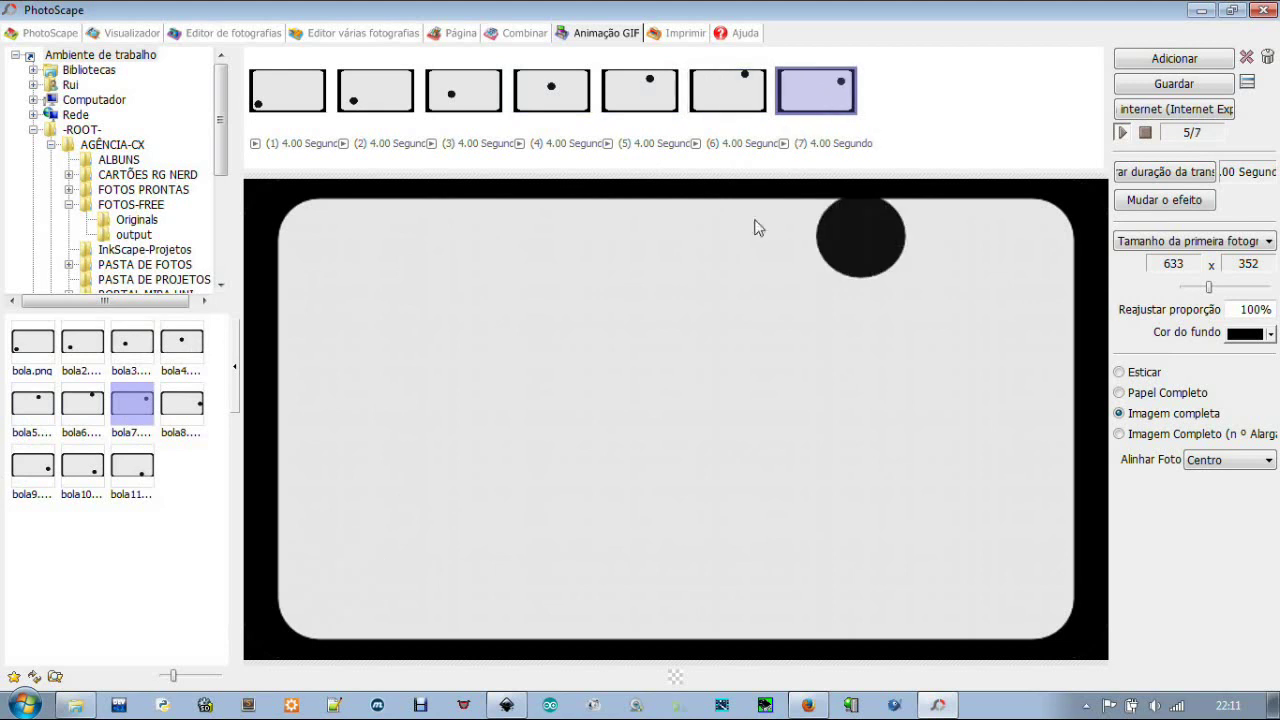
{"action": "left_click_drag", "start_coordinate": [190, 415], "coordinate": [678, 270]}
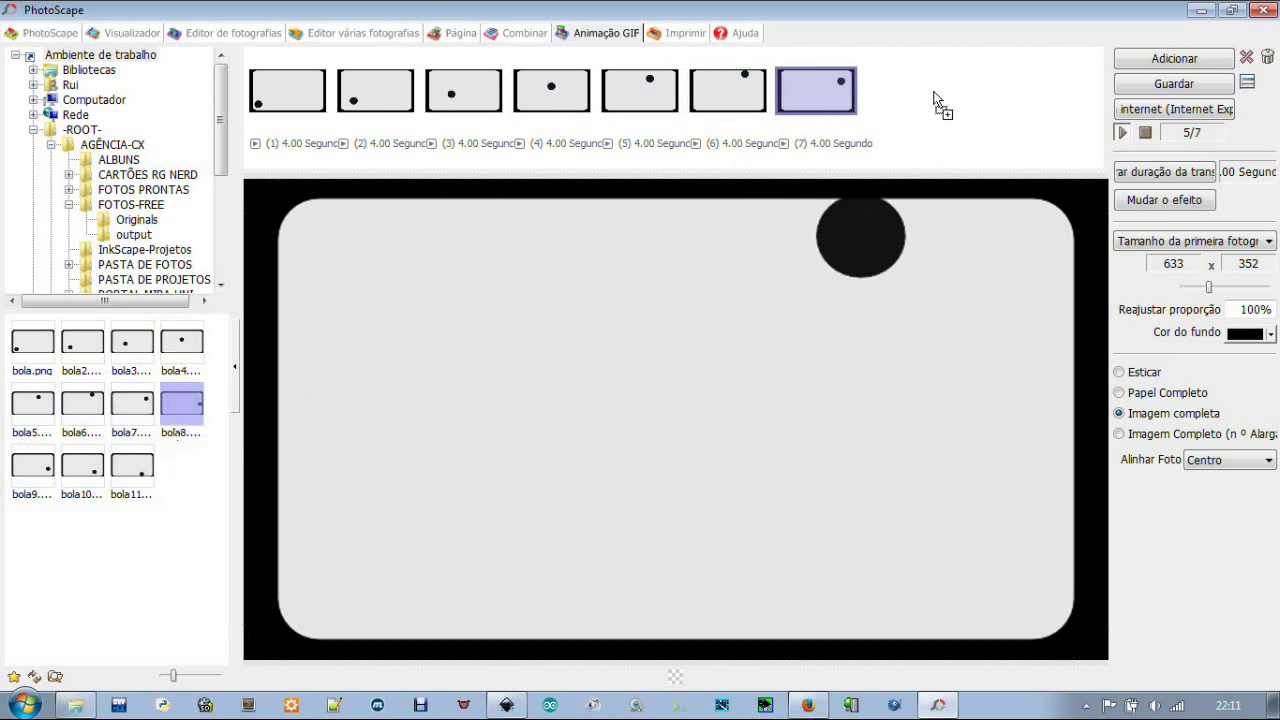
{"action": "left_click_drag", "start_coordinate": [934, 92], "coordinate": [884, 167]}
{"action": "mouse_move", "coordinate": [35, 477]}
{"action": "left_mouse_down"}
{"action": "mouse_move", "coordinate": [988, 107]}
{"action": "mouse_move", "coordinate": [990, 90]}
{"action": "left_mouse_up"}
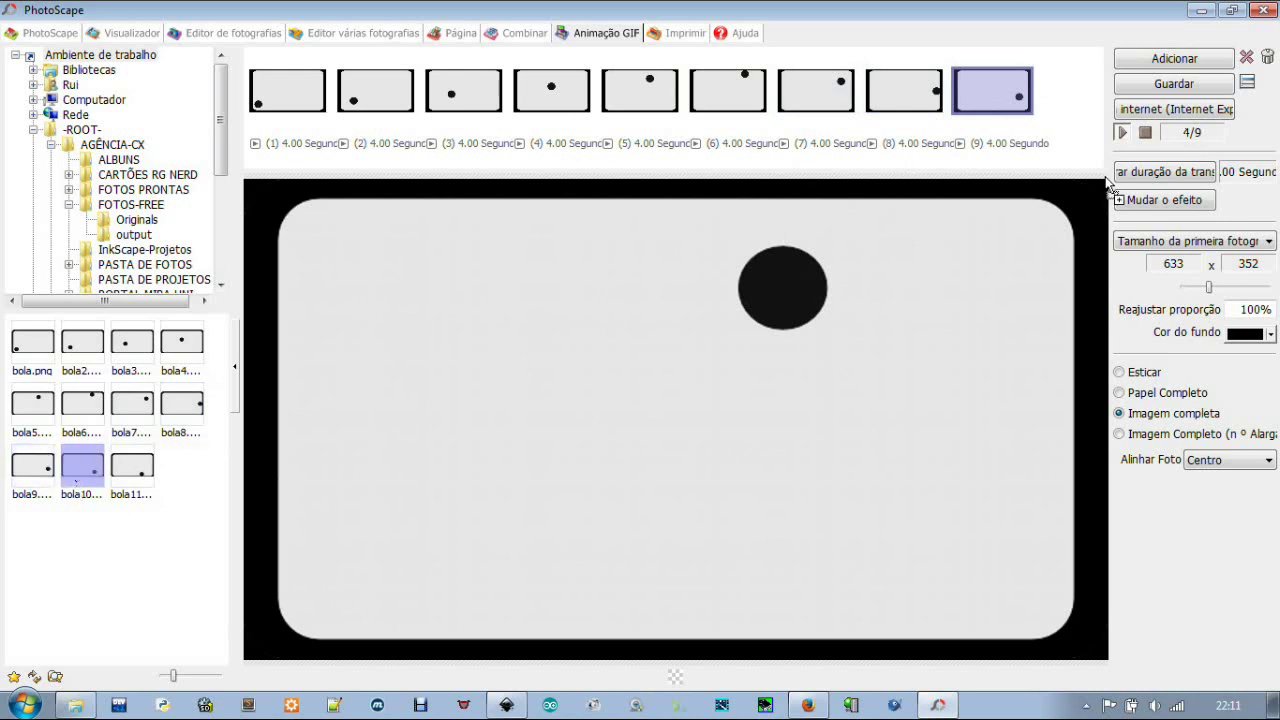
{"action": "left_click_drag", "start_coordinate": [1082, 120], "coordinate": [1071, 106]}
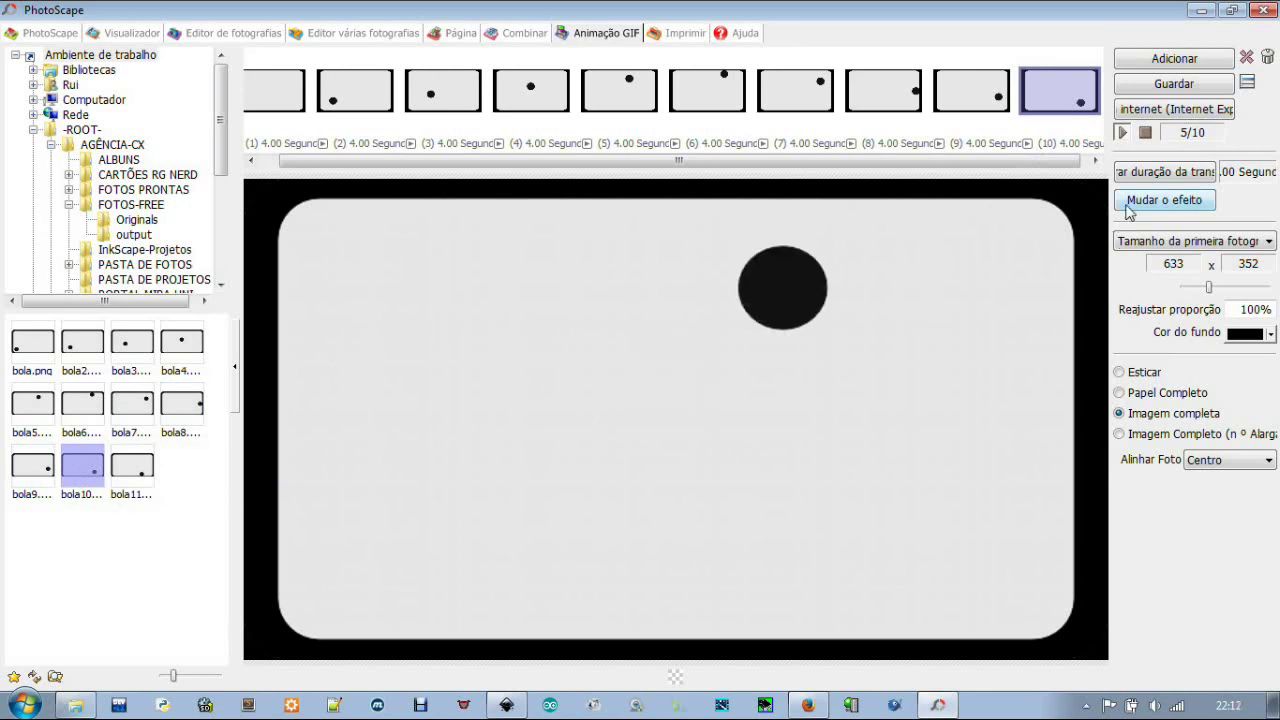
- Set the display time of all frames to 50 (0.50 seconds) via Alterar duração
{"action": "left_click", "coordinate": [1168, 172]}
{"action": "type", "text": "50"}
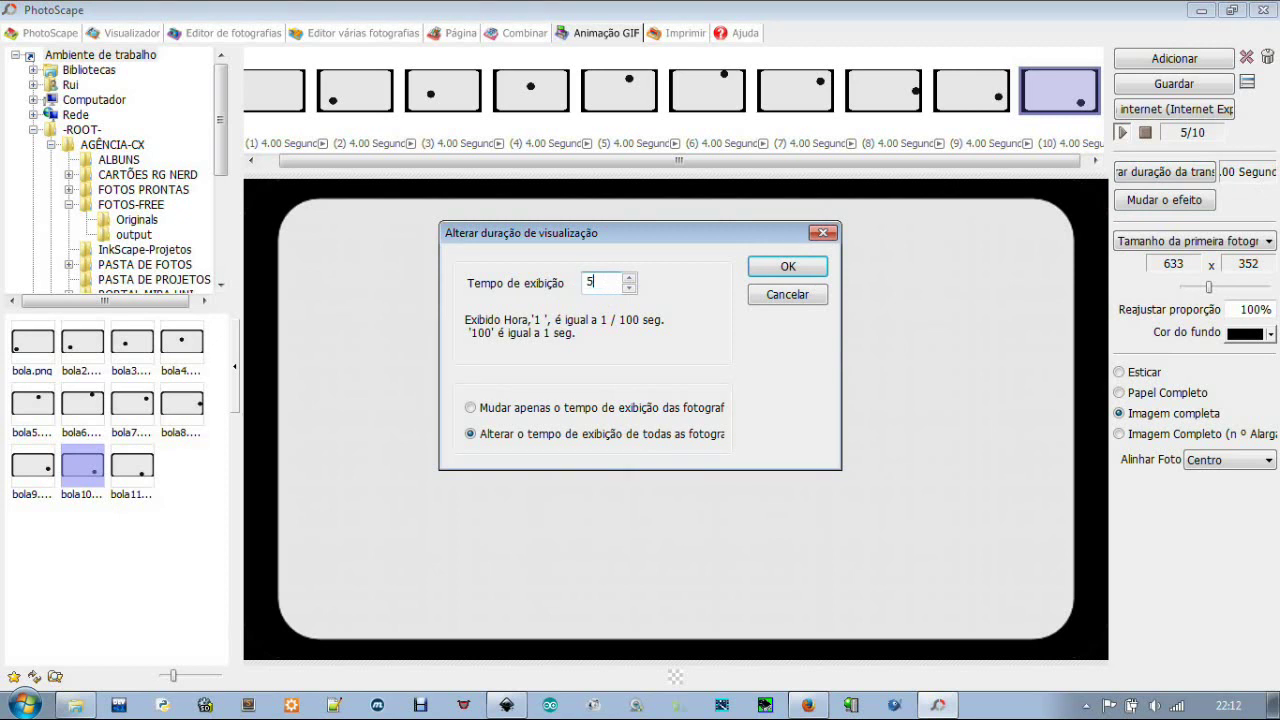
{"action": "left_click", "coordinate": [788, 267]}
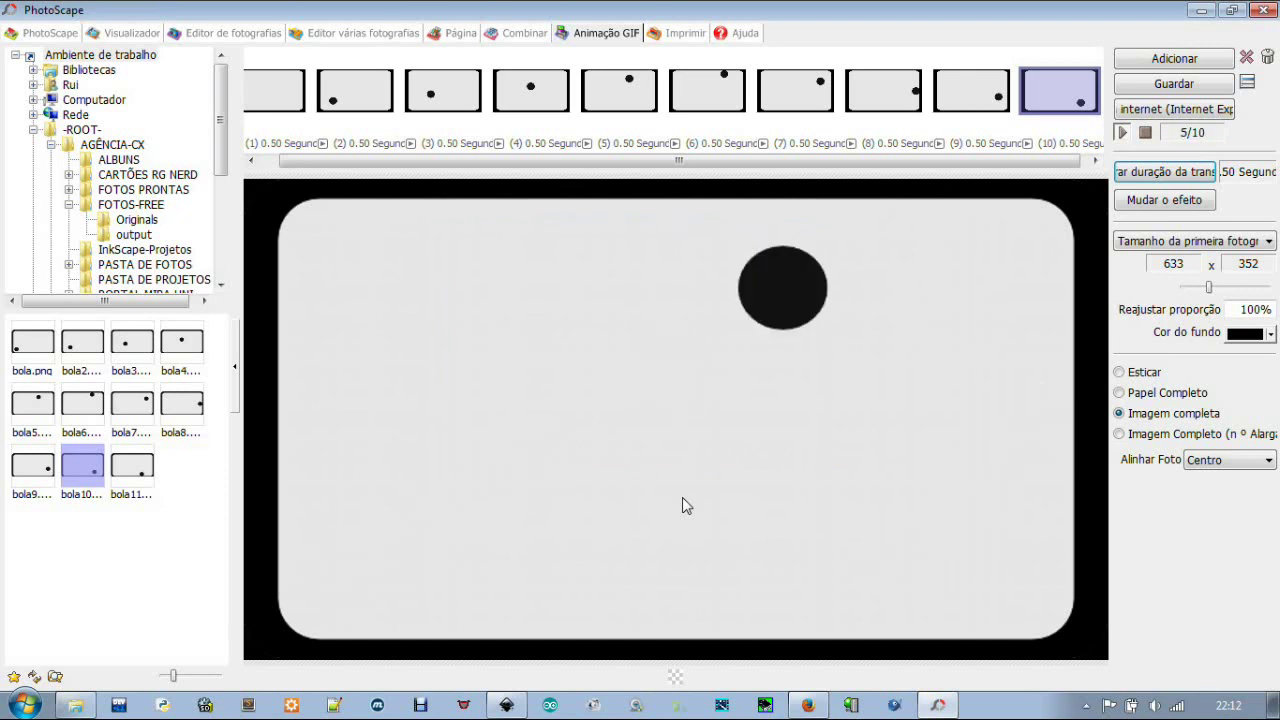
- Cut every frame's display time to 10 (0.10 seconds) in Alterar duração
{"action": "left_click", "coordinate": [1145, 176]}
{"action": "type", "text": "10"}
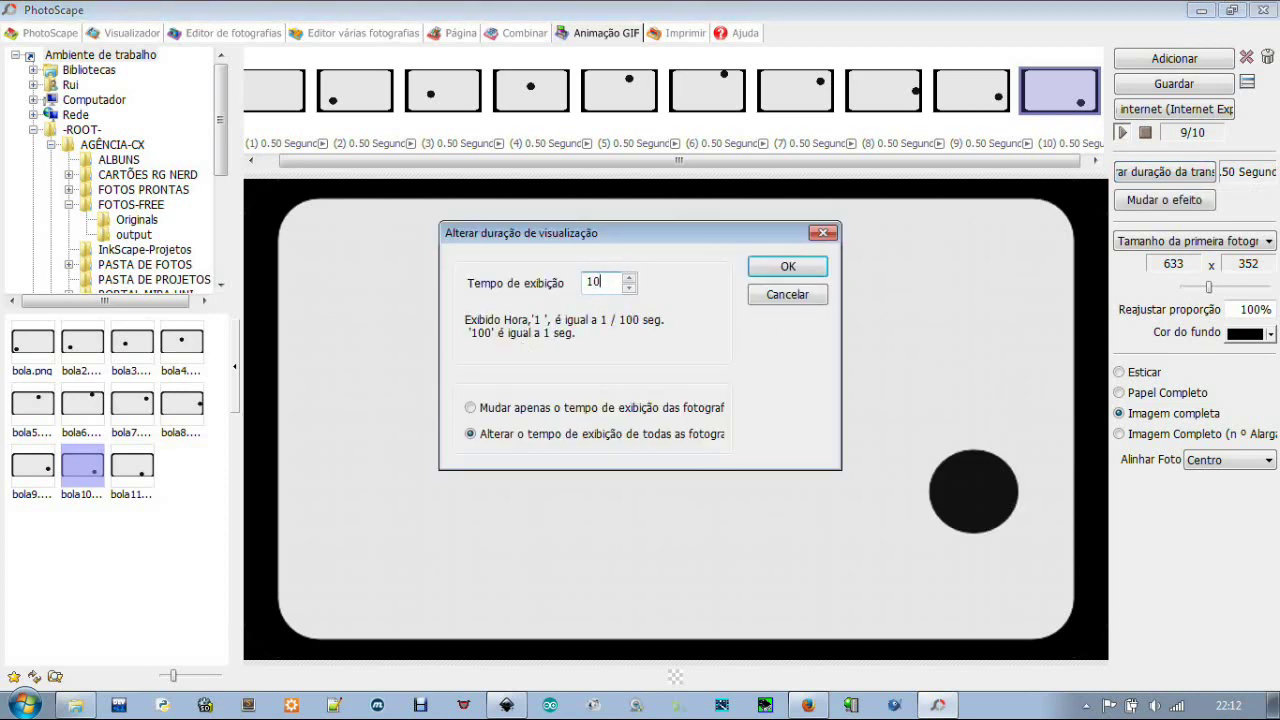
{"action": "key", "text": "Return"}
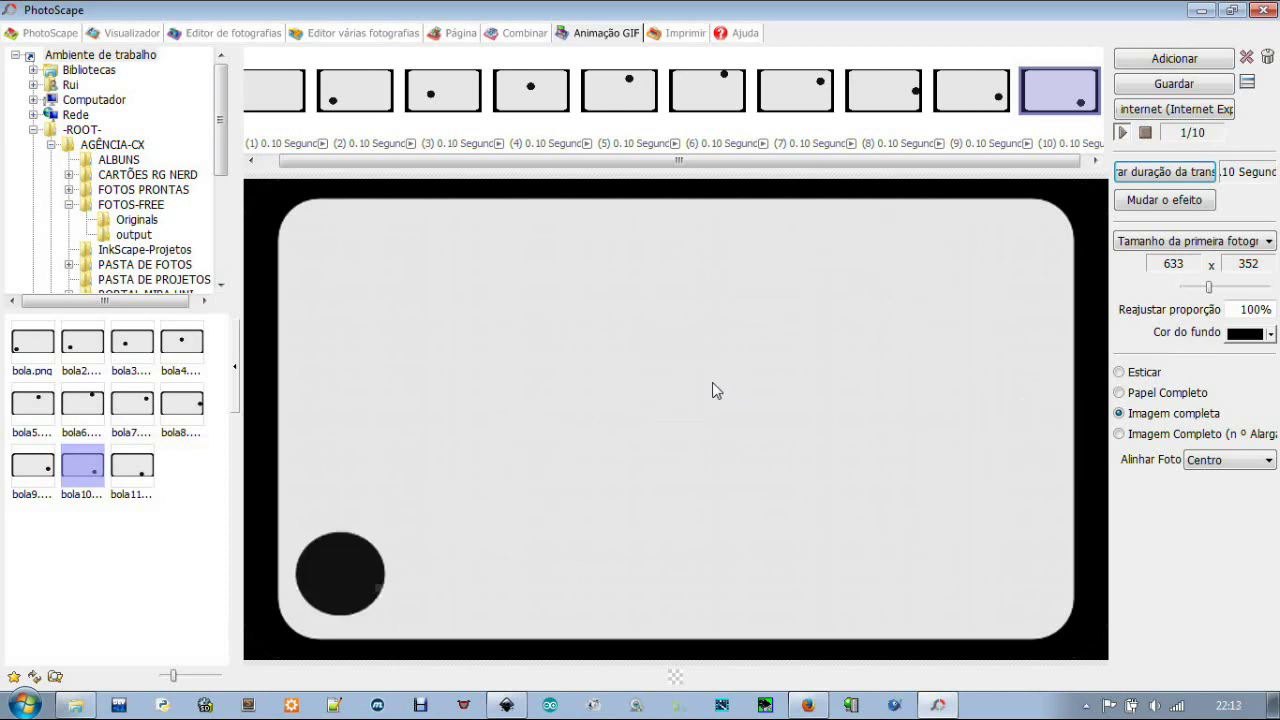
{"action": "left_click", "coordinate": [1157, 202]}
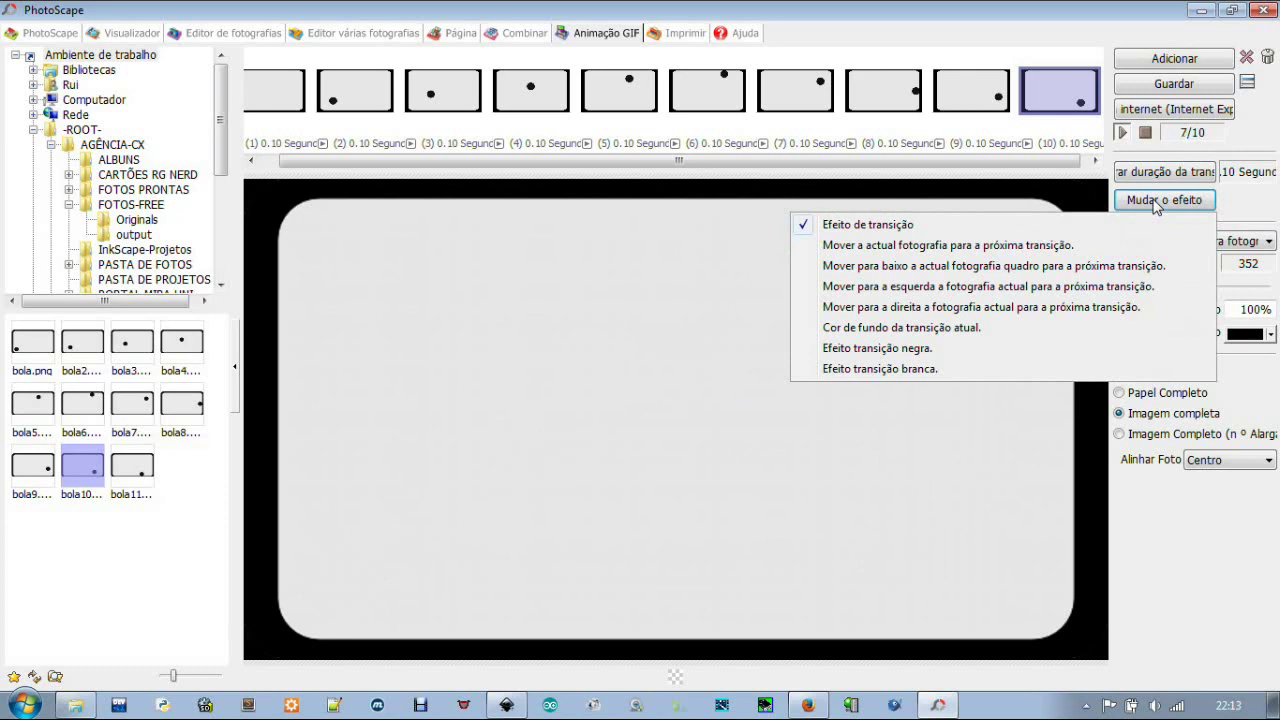
{"action": "left_click", "coordinate": [1076, 540]}
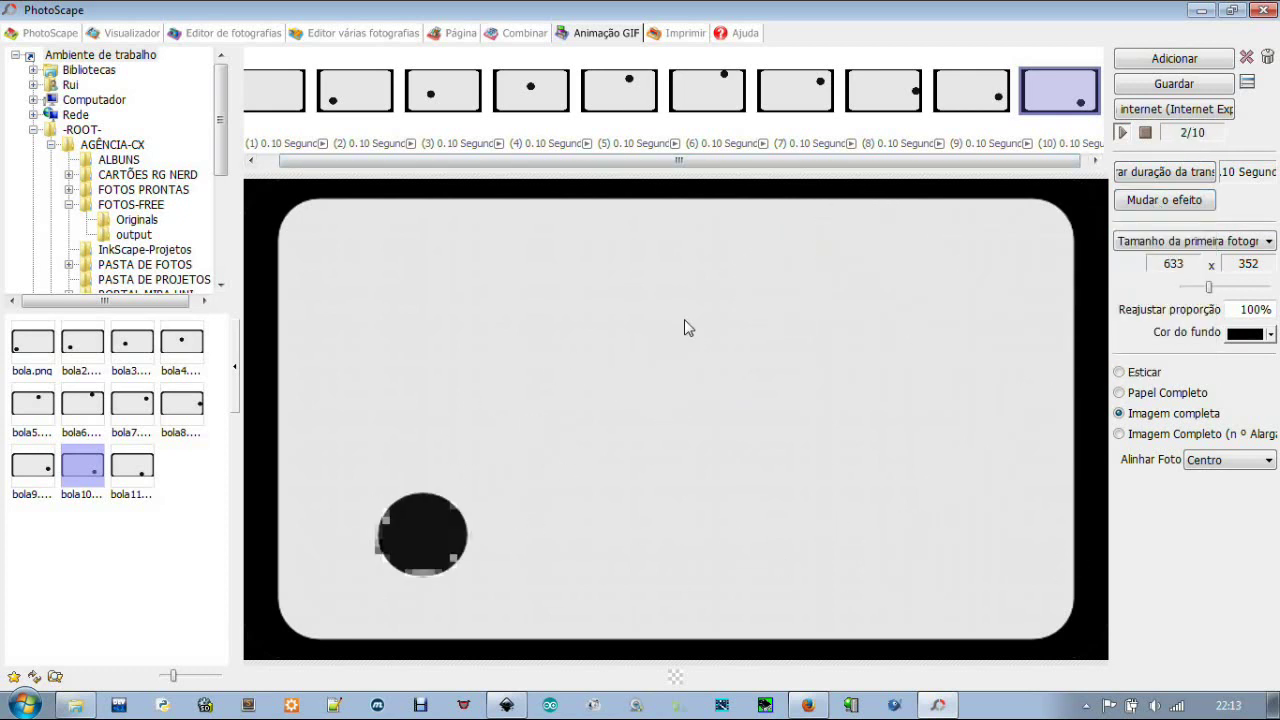
{"action": "left_click", "coordinate": [1157, 178]}
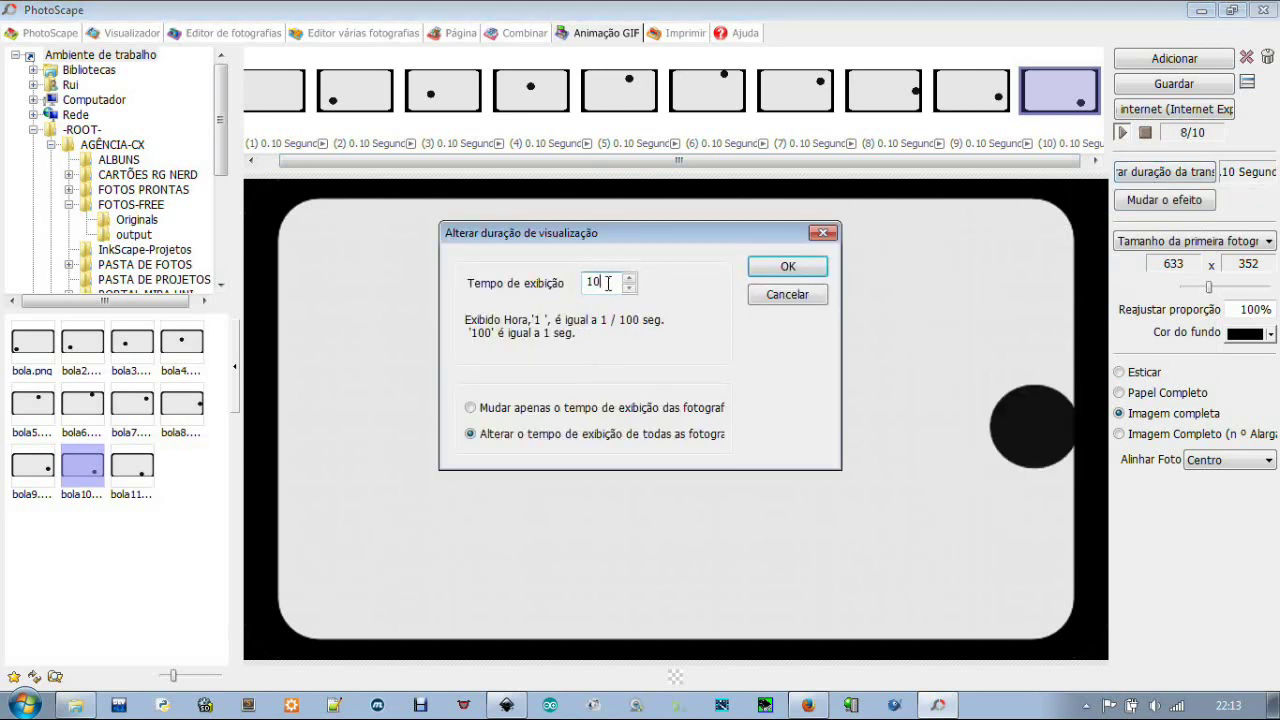
{"action": "key", "text": "Return"}
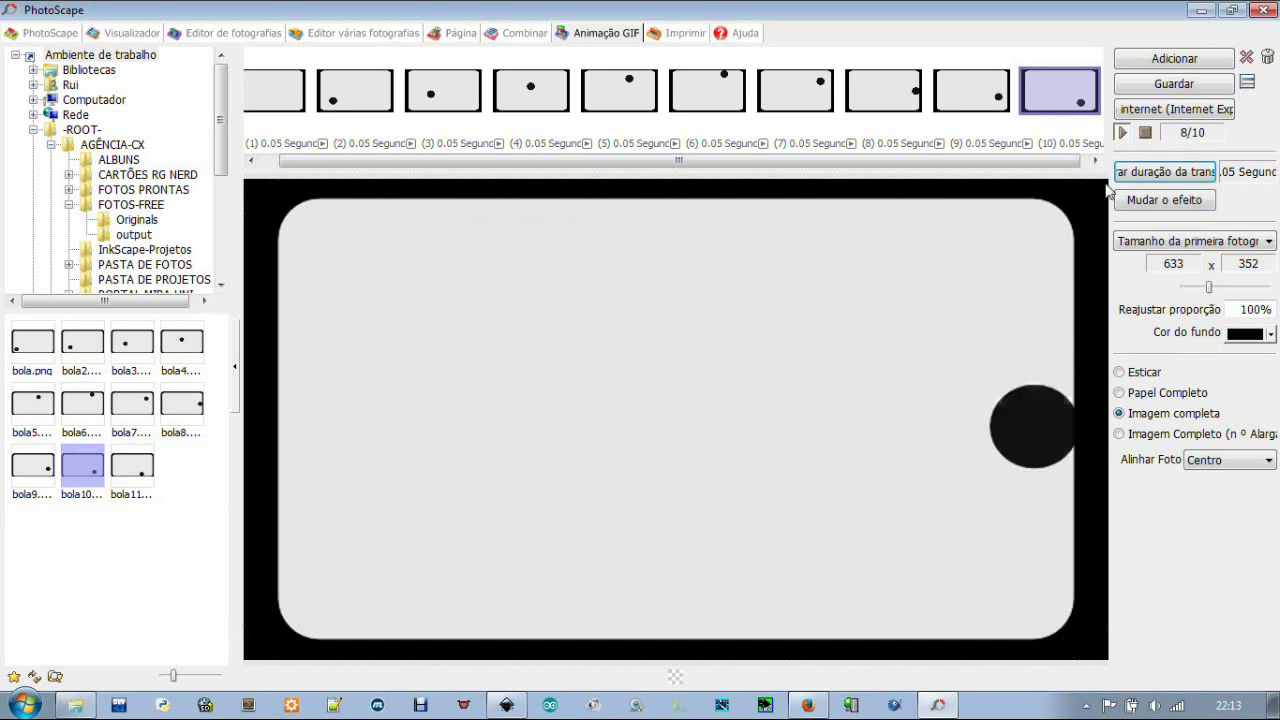
{"action": "left_click", "coordinate": [1148, 180]}
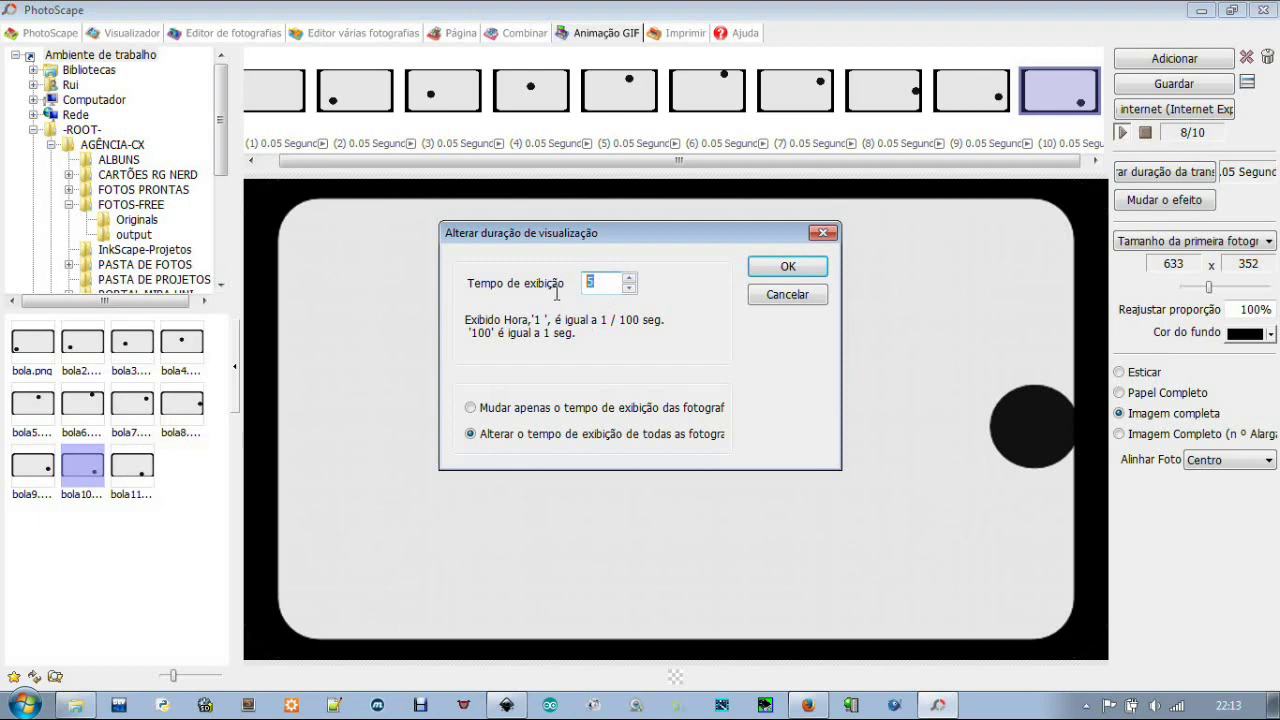
{"action": "key", "text": "Return"}
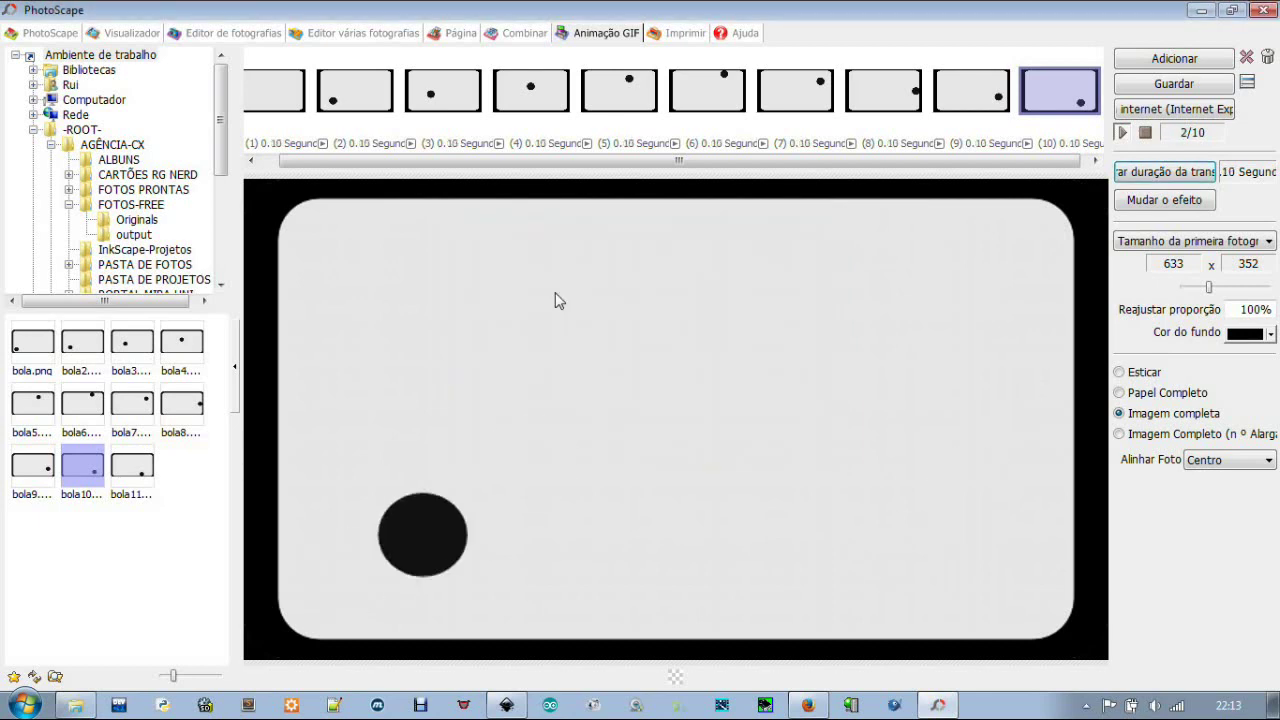
- Save the GIF to the desktop under the name 'bolinha-' and dismiss the 30.8 KB message
{"action": "left_click", "coordinate": [1172, 85]}
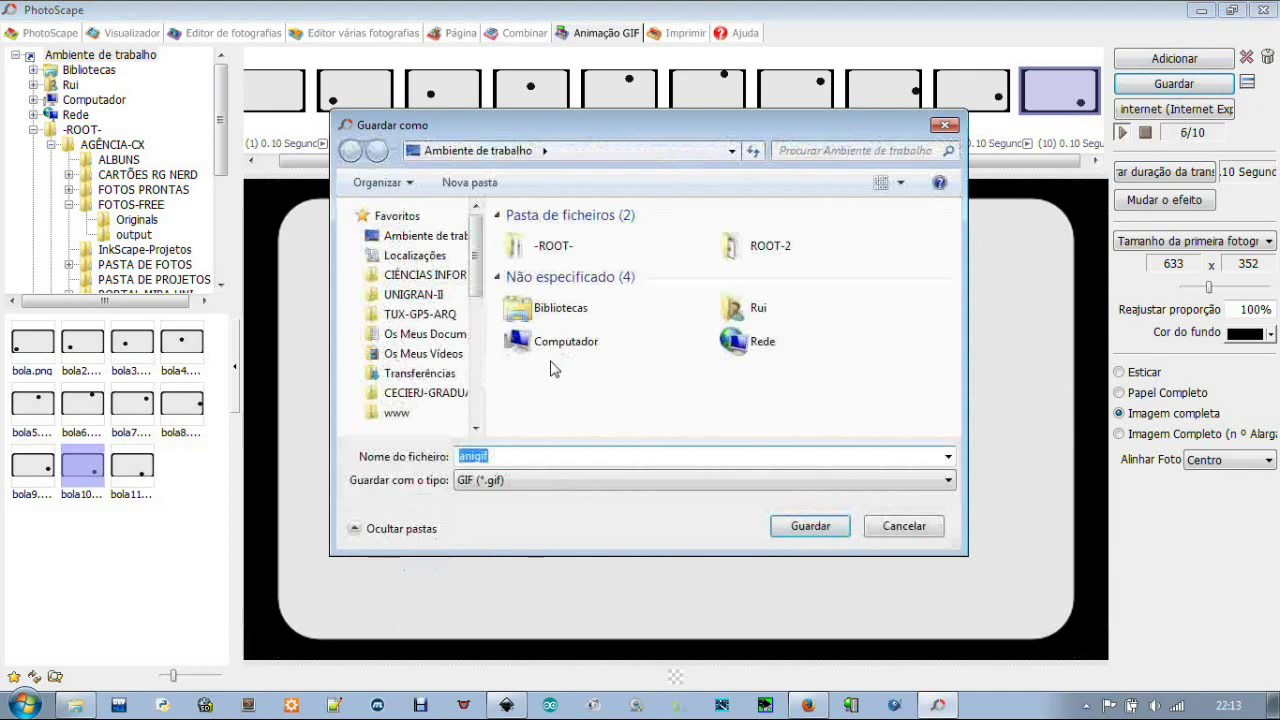
{"action": "left_click", "coordinate": [438, 238]}
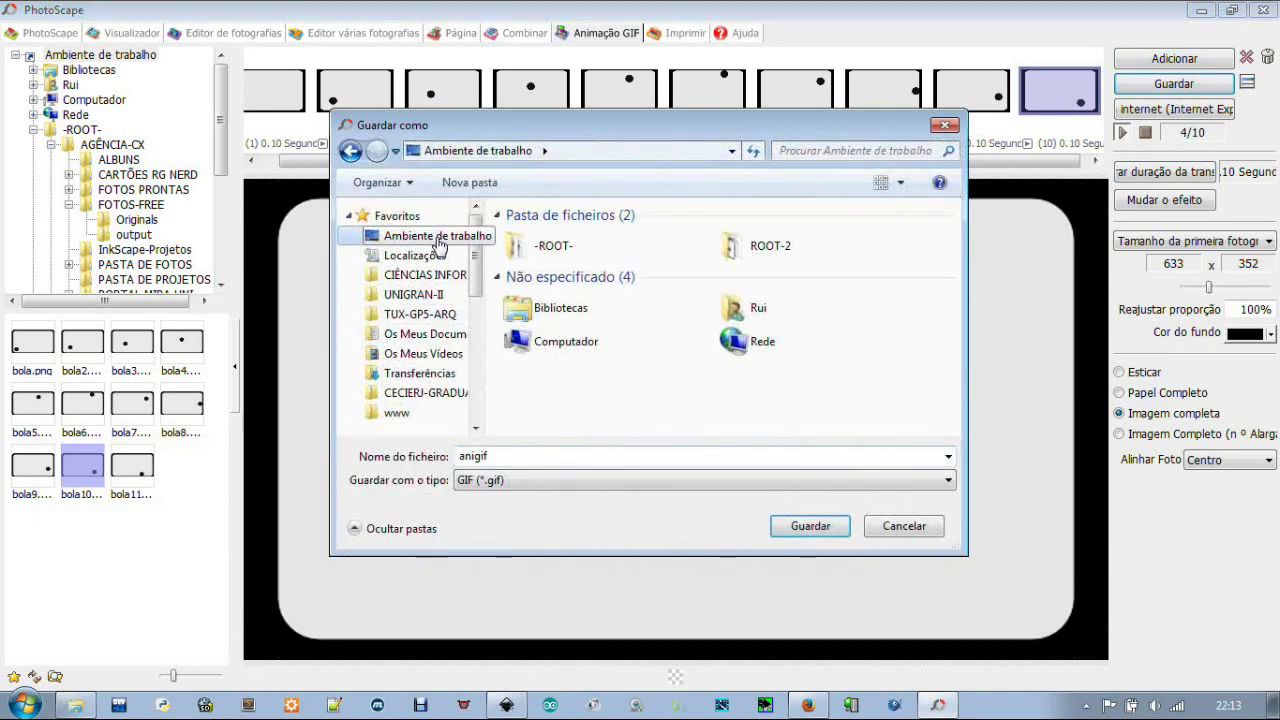
{"action": "double_click", "coordinate": [511, 459]}
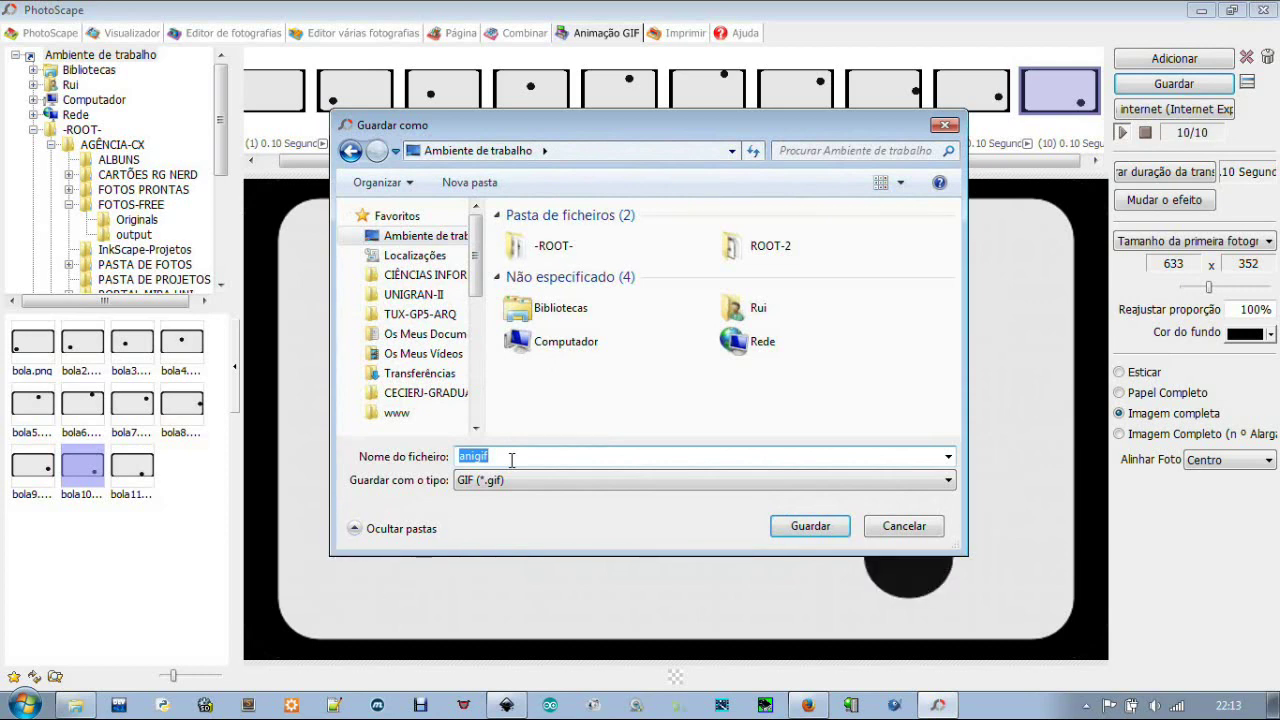
{"action": "type", "text": "bolinha"}
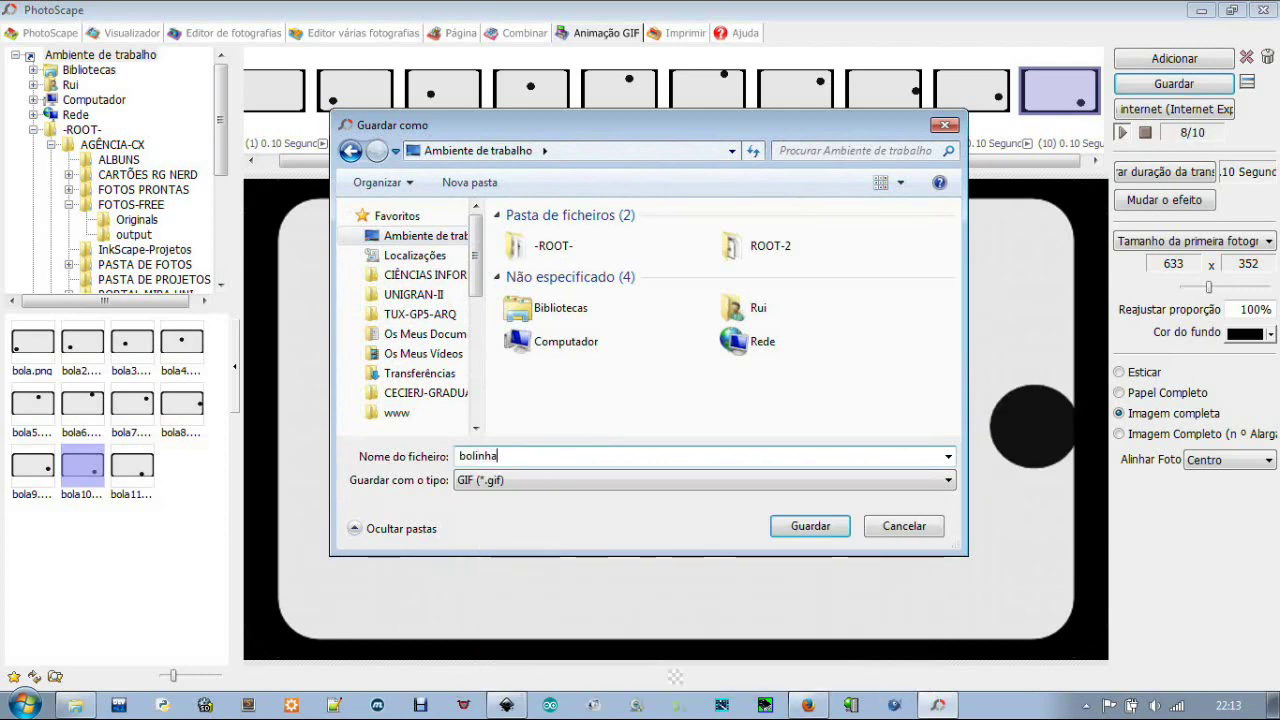
{"action": "type", "text": "-1"}
{"action": "key", "text": "Return"}
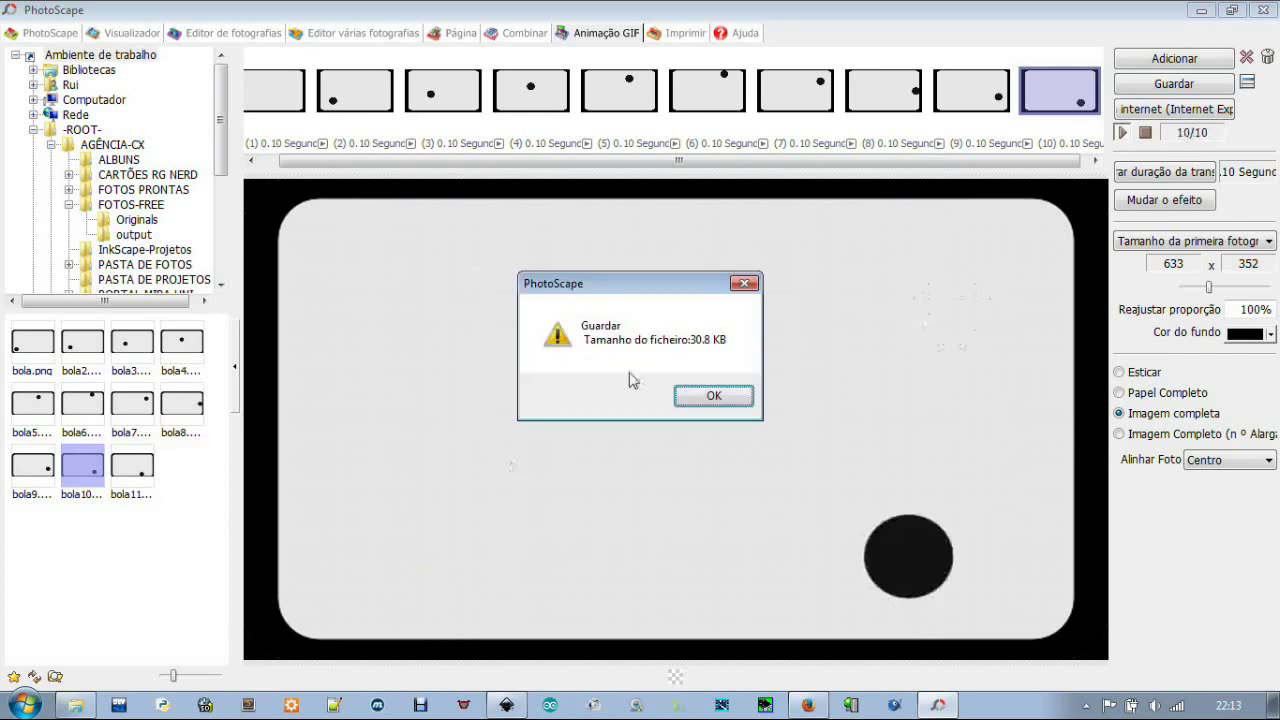
{"action": "left_click", "coordinate": [735, 398]}
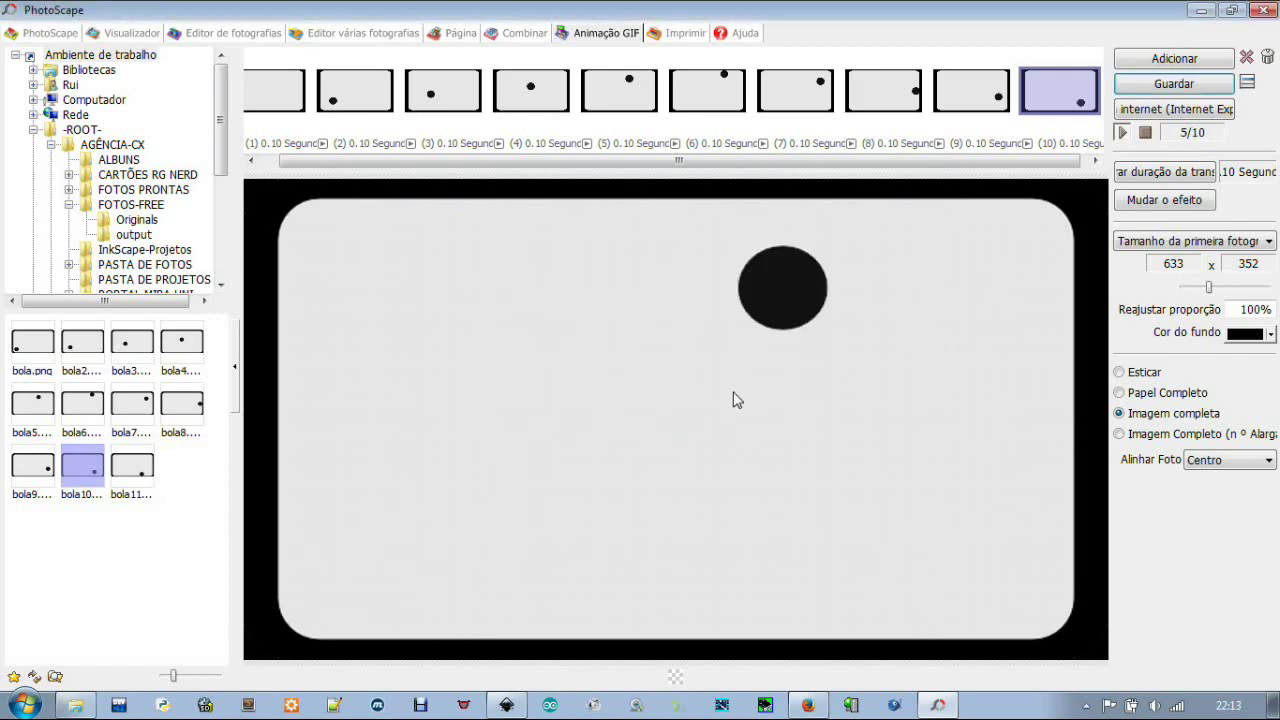
- Minimize PhotoScape to reveal the desktop with the bolinha-1 icon
{"action": "left_click", "coordinate": [1199, 11]}
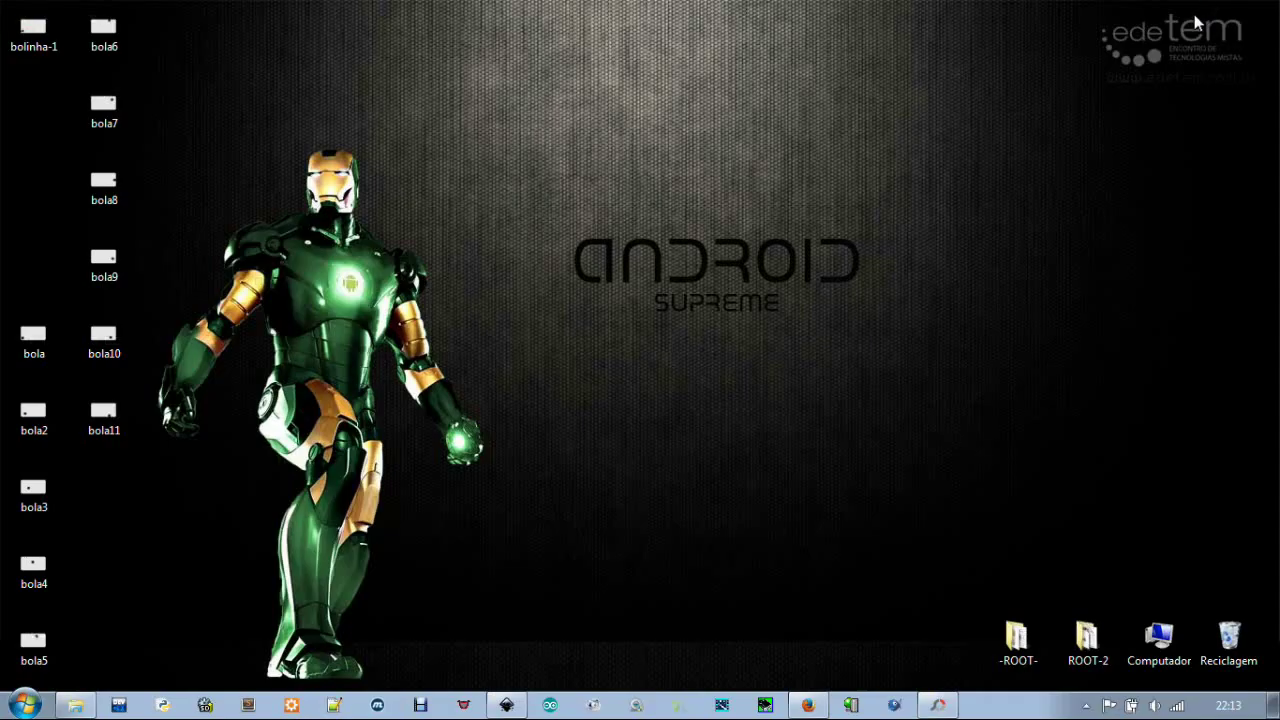